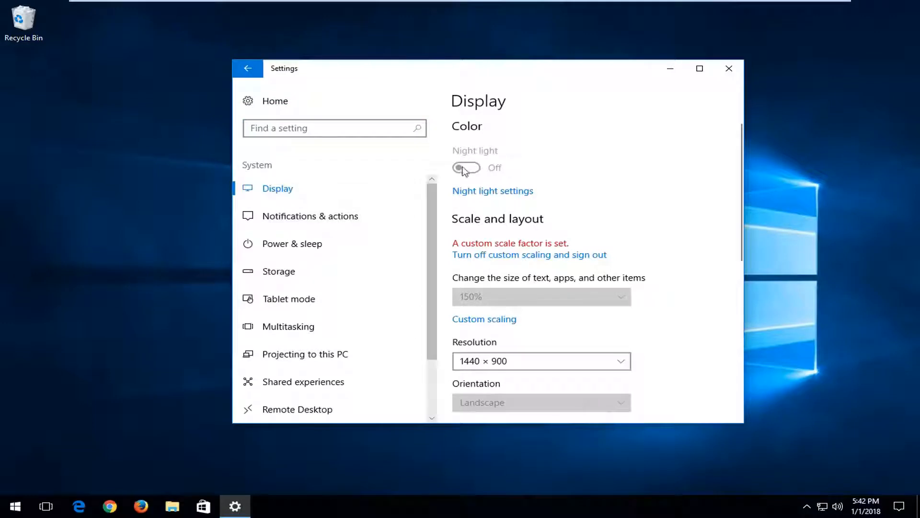
- Check the Night light settings page, including its colour temperature and schedule options, and close the Settings window
click(480, 197)
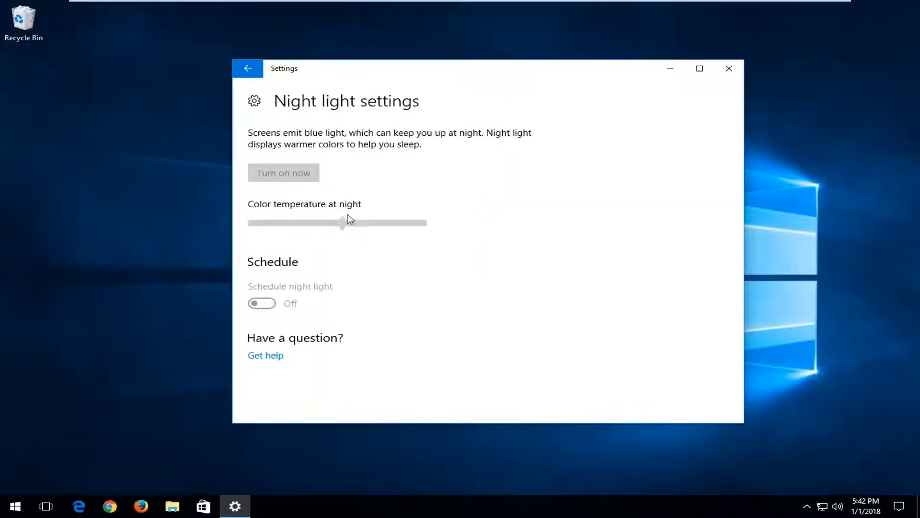
click(728, 68)
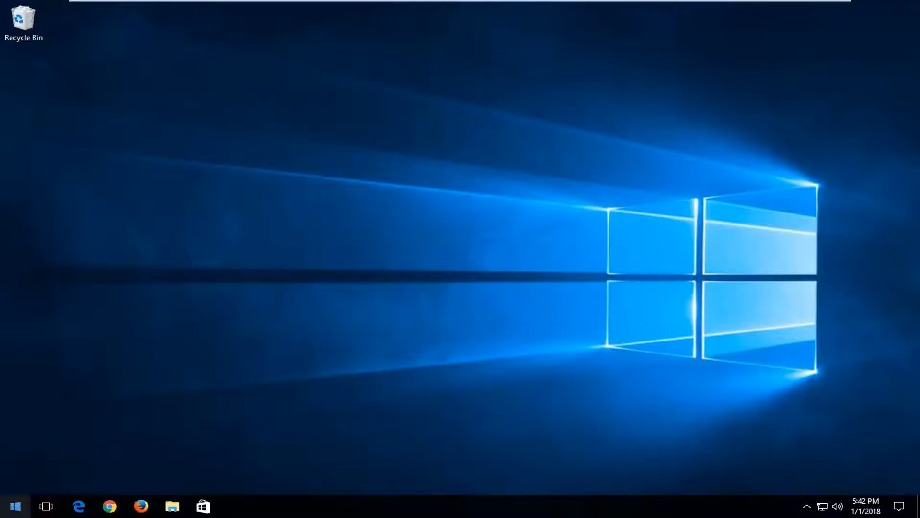
- Search for regedit, run Registry Editor as administrator and allow it to make changes to the device
click(15, 505)
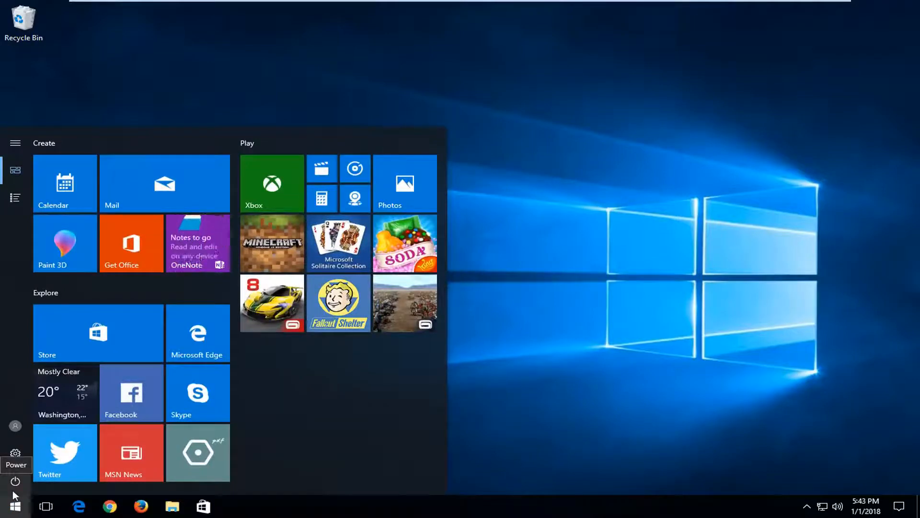
text(regedit)
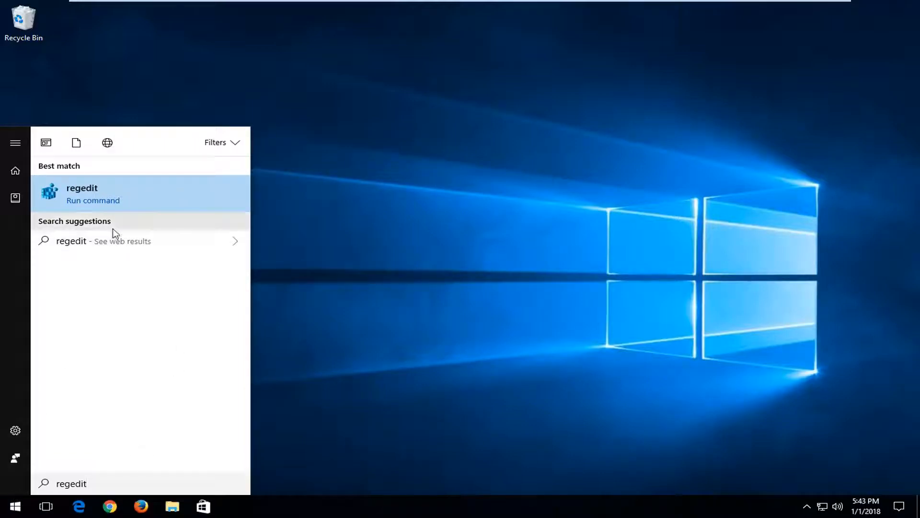
right_click(126, 199)
click(136, 207)
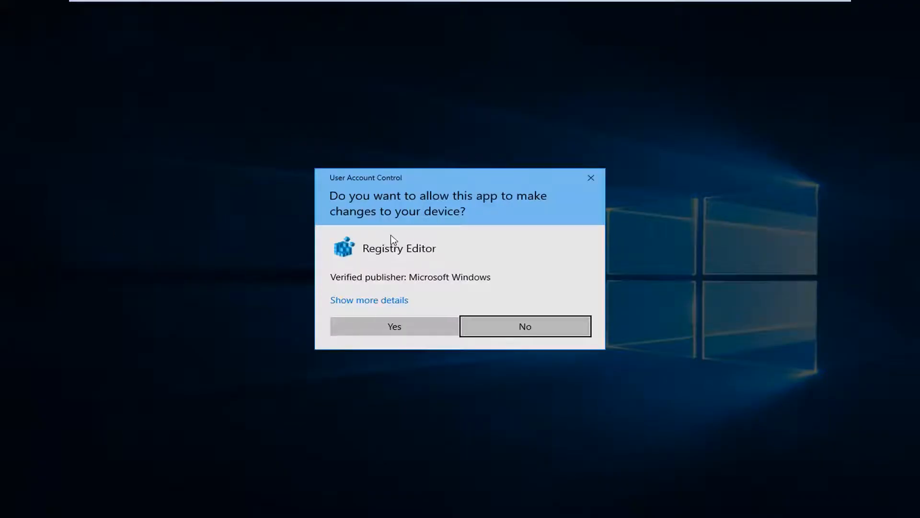
click(377, 324)
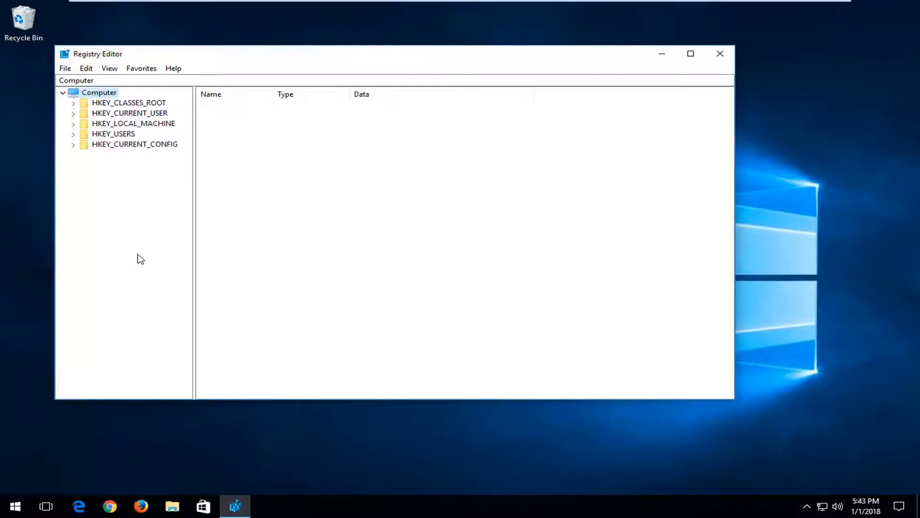
- Expand the registry tree to HKEY_CURRENT_USER\Software\Microsoft
click(125, 124)
click(125, 114)
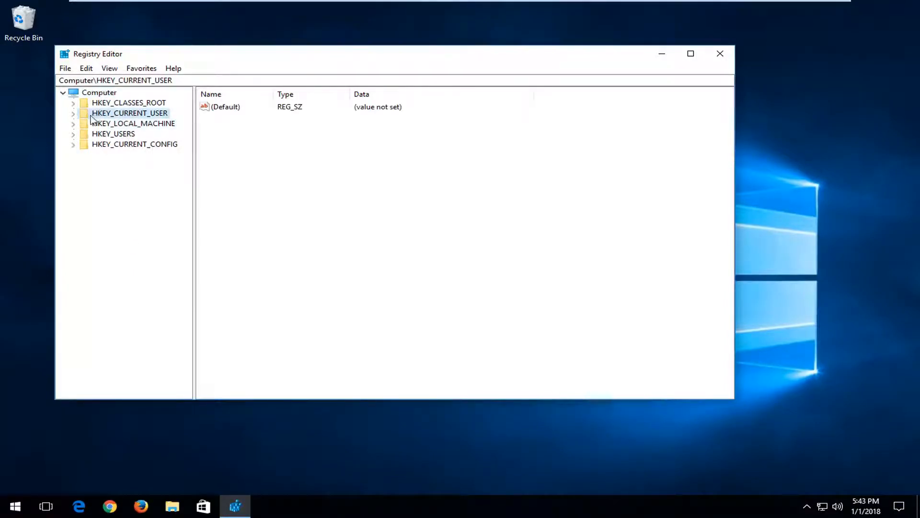
click(73, 114)
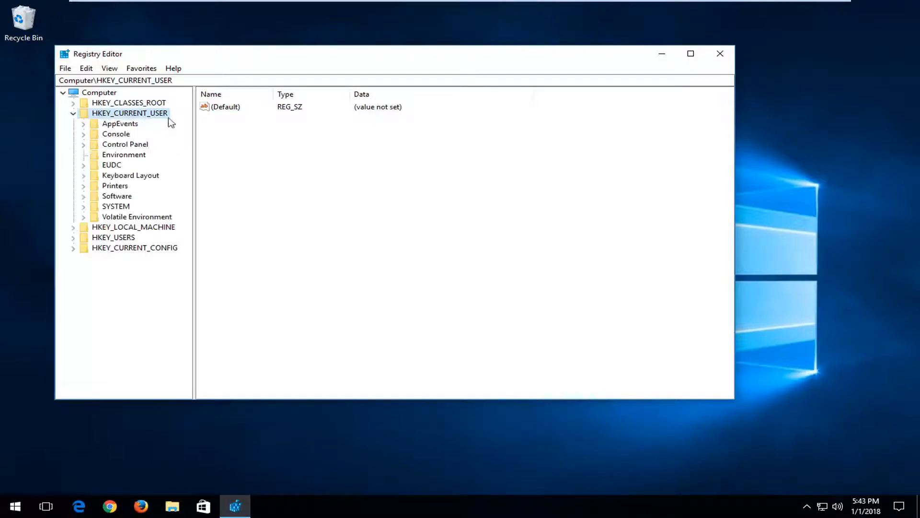
drag(193, 123, 234, 124)
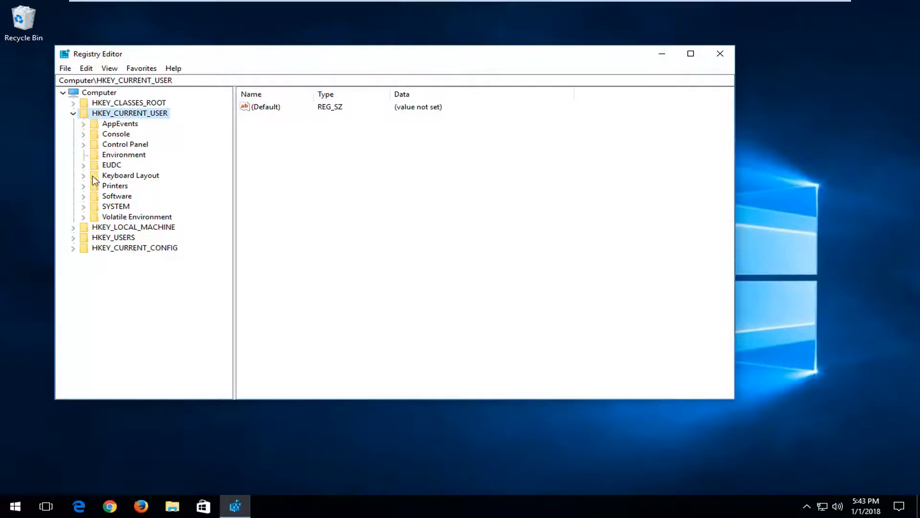
click(84, 196)
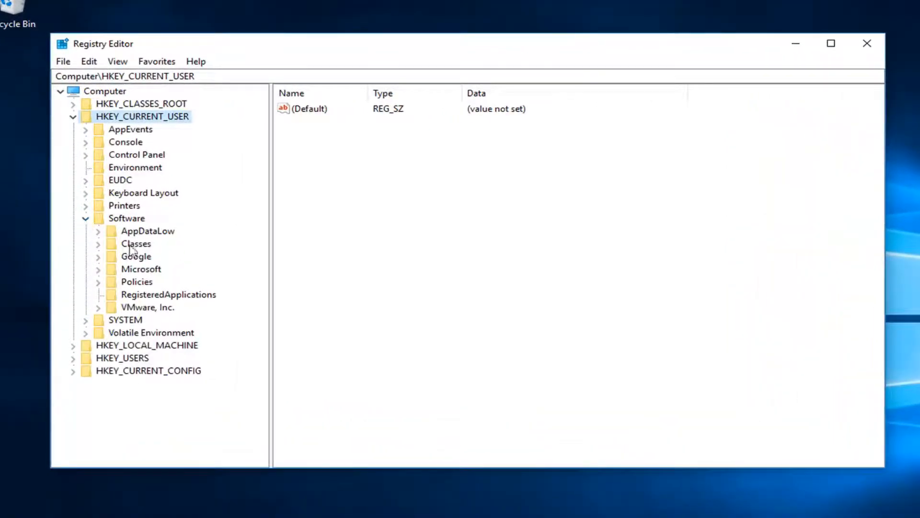
click(147, 269)
click(98, 269)
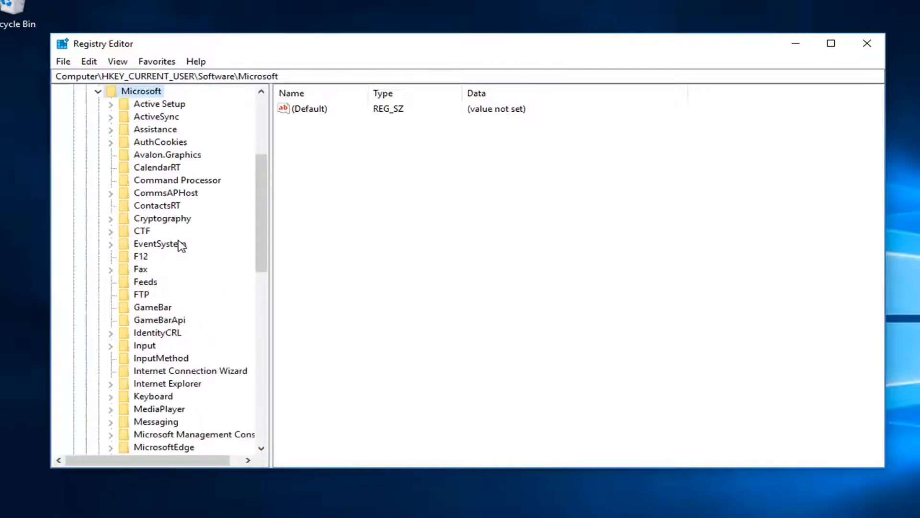
- Expand the Windows\CurrentVersion key under Microsoft and widen the key tree for longer key names
scroll(180, 244, down, 5)
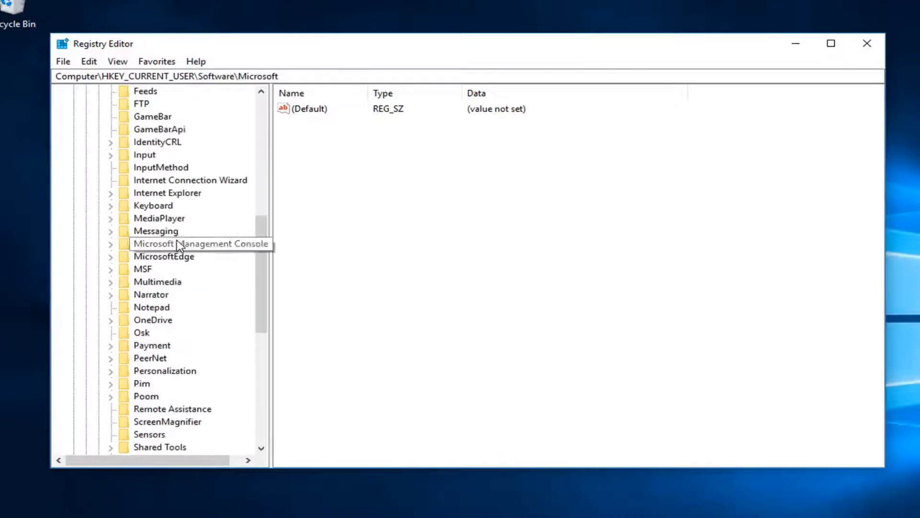
scroll(179, 245, down, 9)
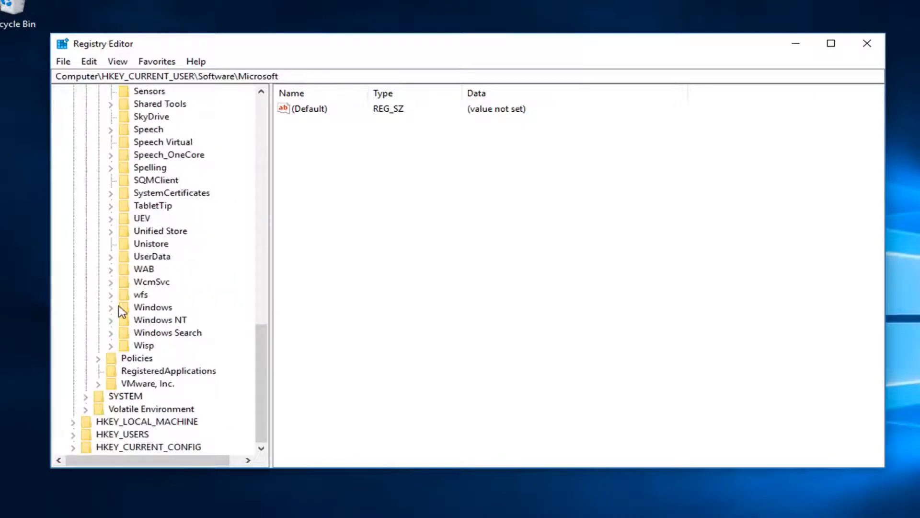
click(121, 310)
click(111, 308)
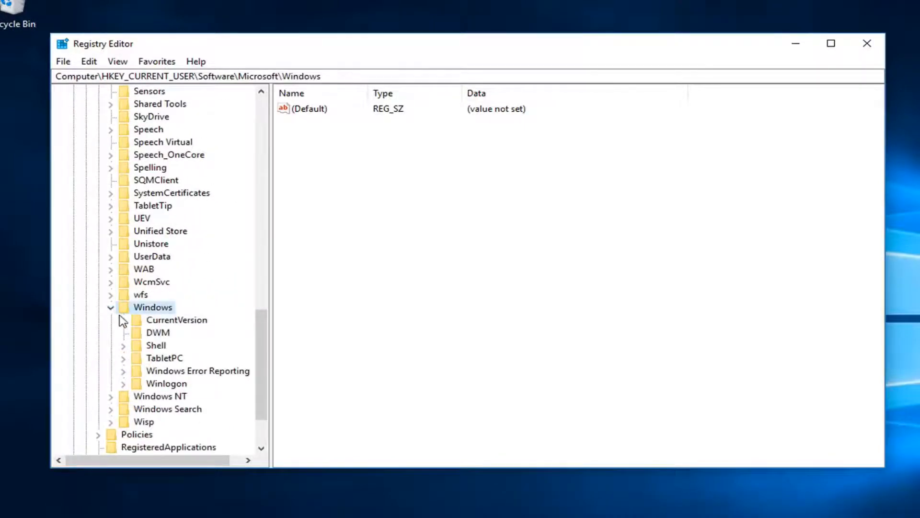
click(191, 320)
click(124, 320)
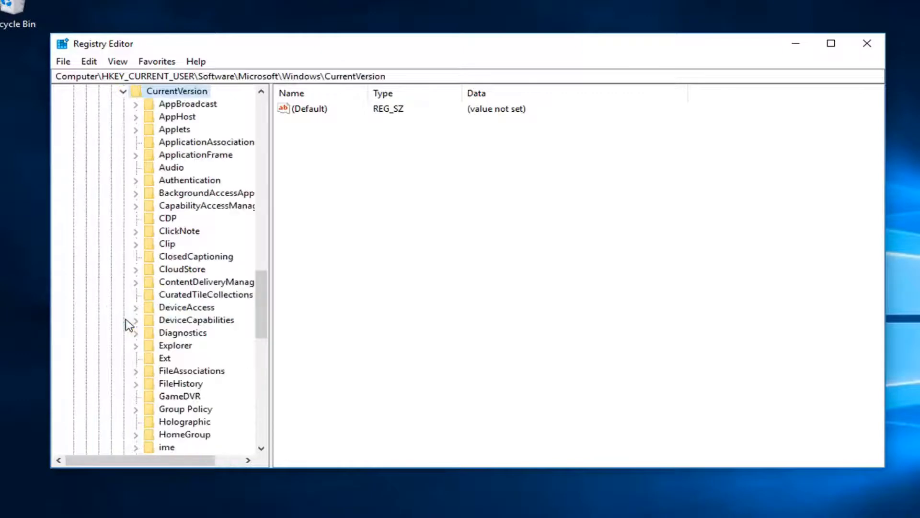
drag(267, 272, 353, 263)
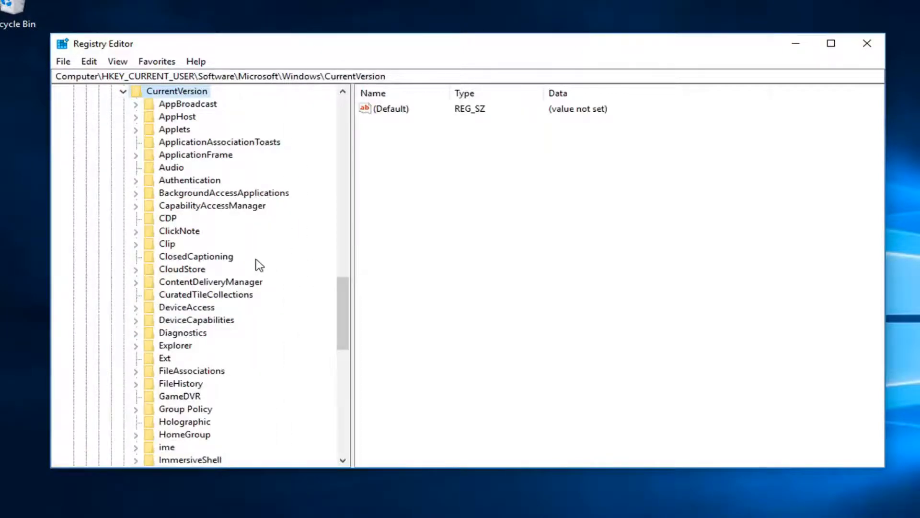
- Expand CloudStore\Store\Cache\DefaultAccount under CurrentVersion and widen the key tree so the full subkey names can be read
click(155, 272)
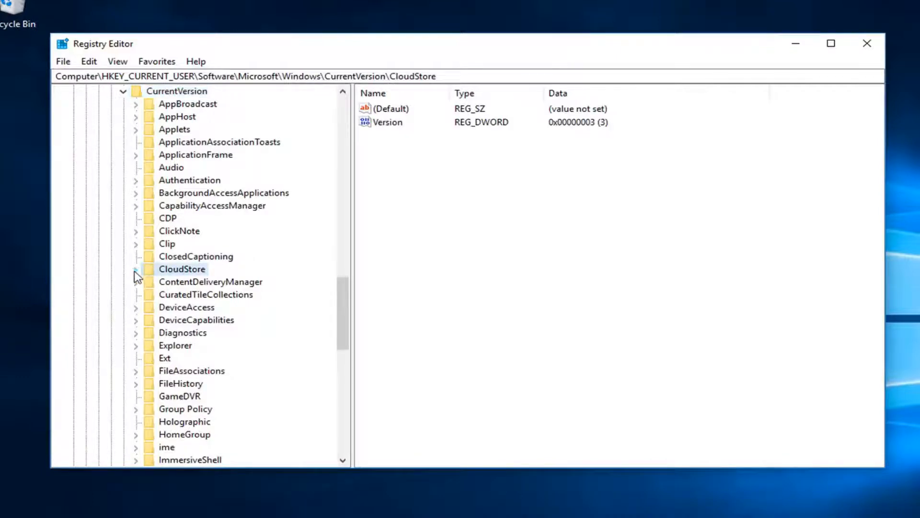
click(135, 270)
click(180, 284)
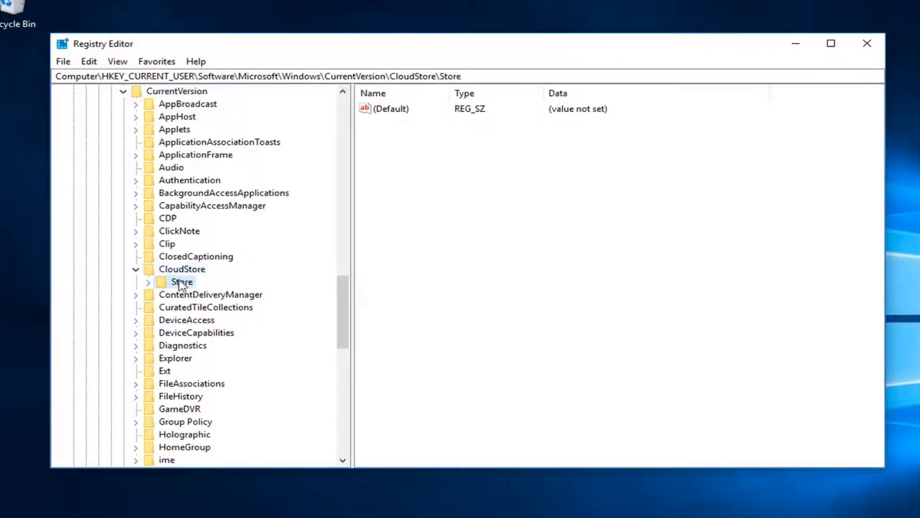
click(149, 282)
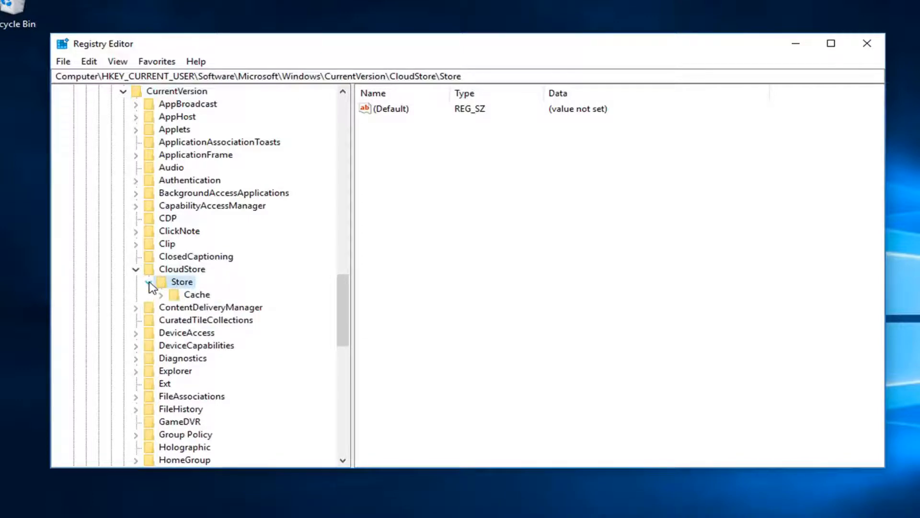
click(187, 296)
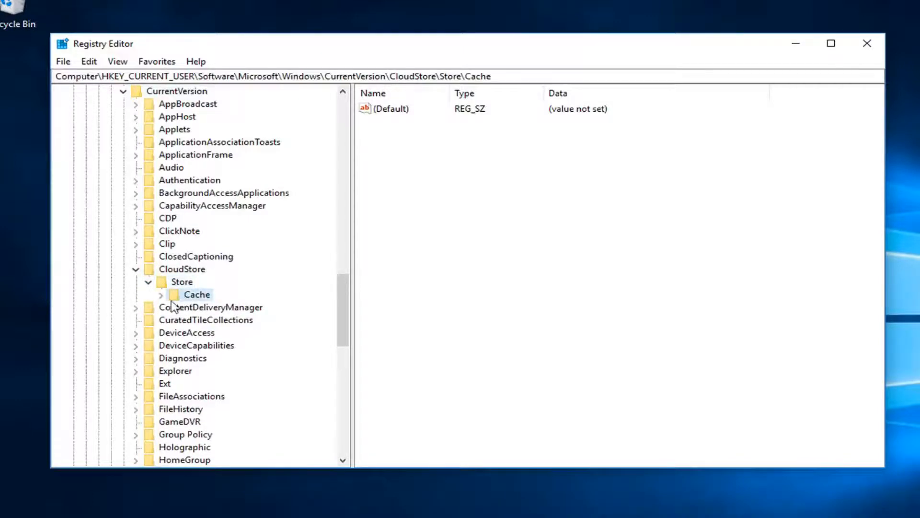
double_click(188, 297)
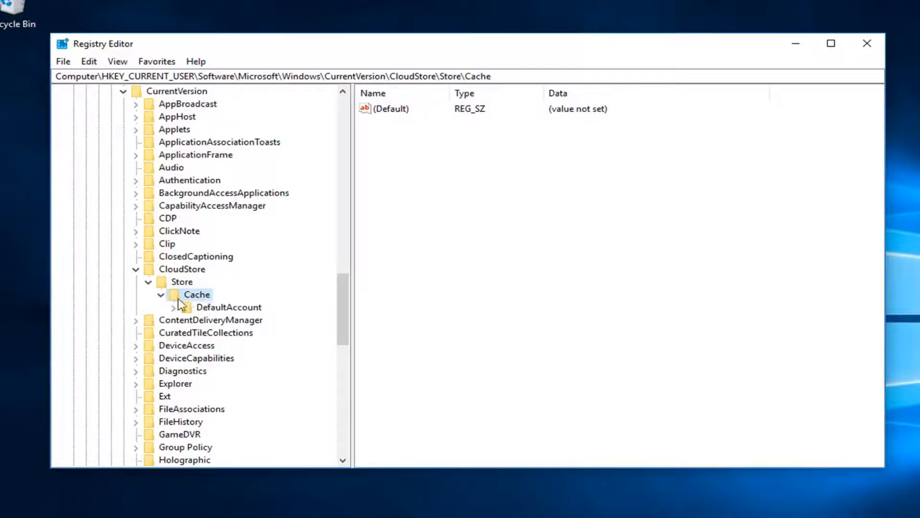
click(211, 311)
click(175, 308)
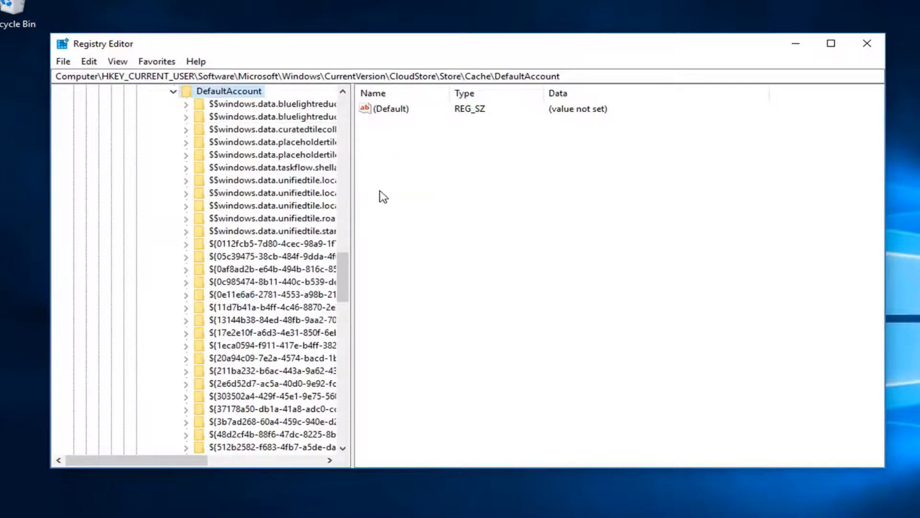
drag(354, 145, 570, 142)
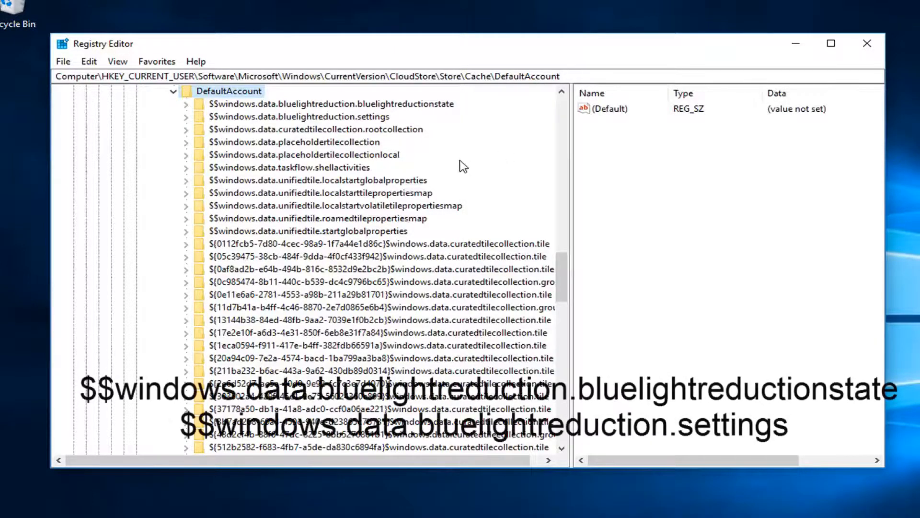
- Delete the $$windows.data.bluelightreduction.bluelightreductionstate key from DefaultAccount
click(338, 104)
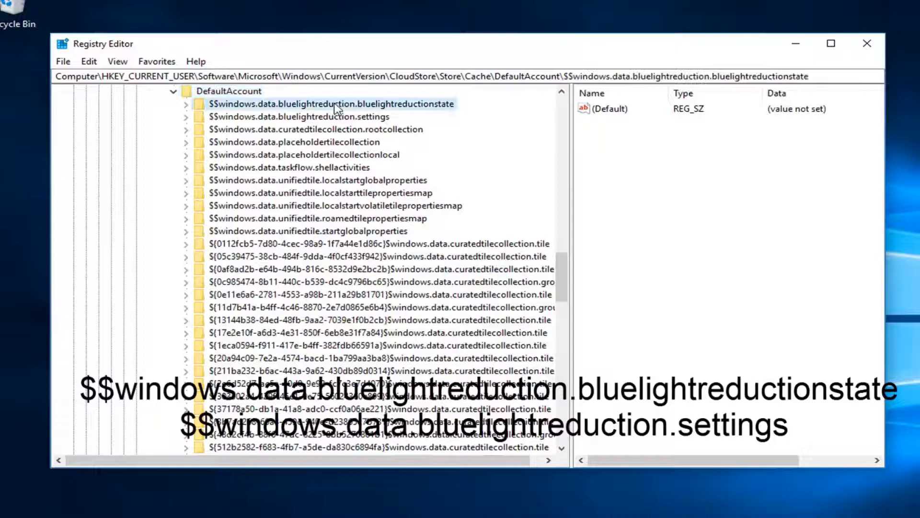
right_click(290, 106)
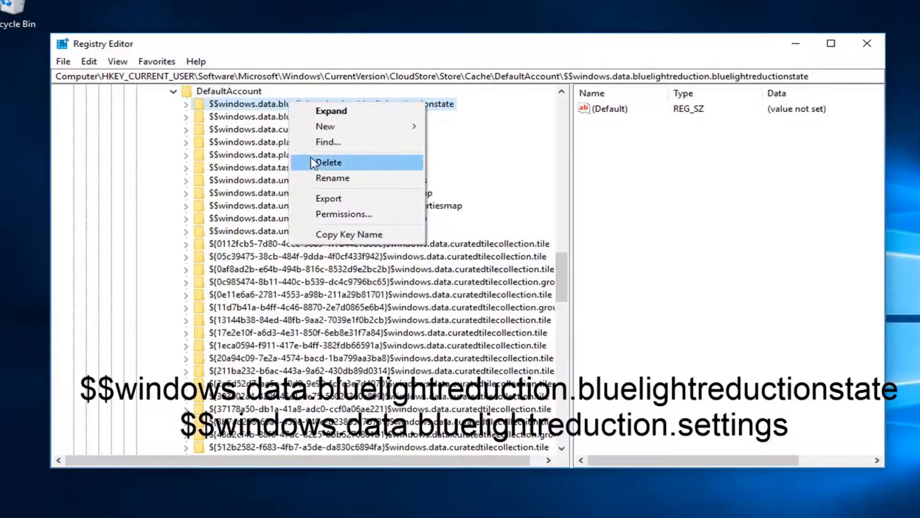
click(329, 162)
click(635, 286)
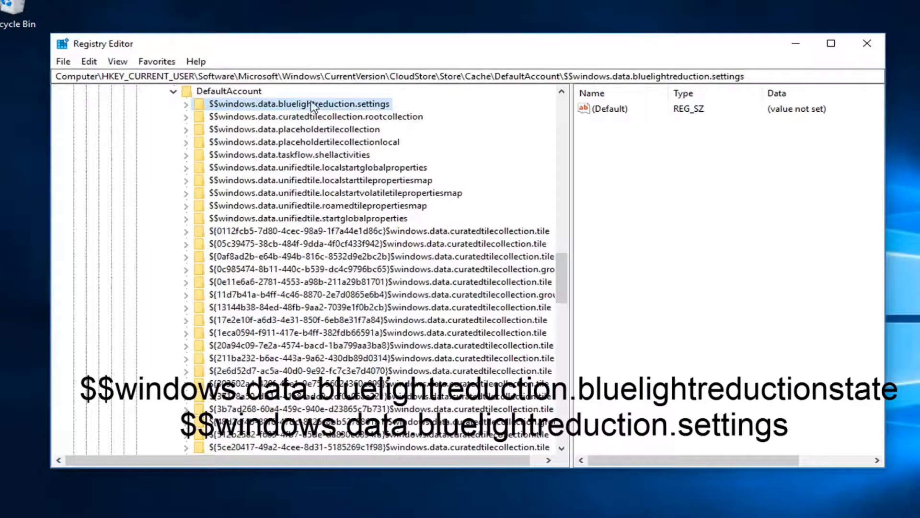
- Delete the $$windows.data.bluelightreduction.settings key from DefaultAccount and close Registry Editor
scroll(274, 120, up, 1)
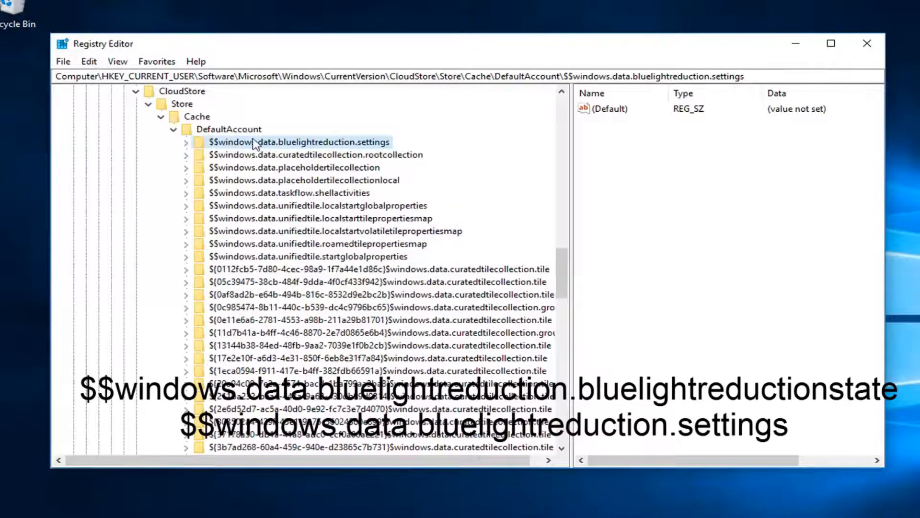
right_click(243, 142)
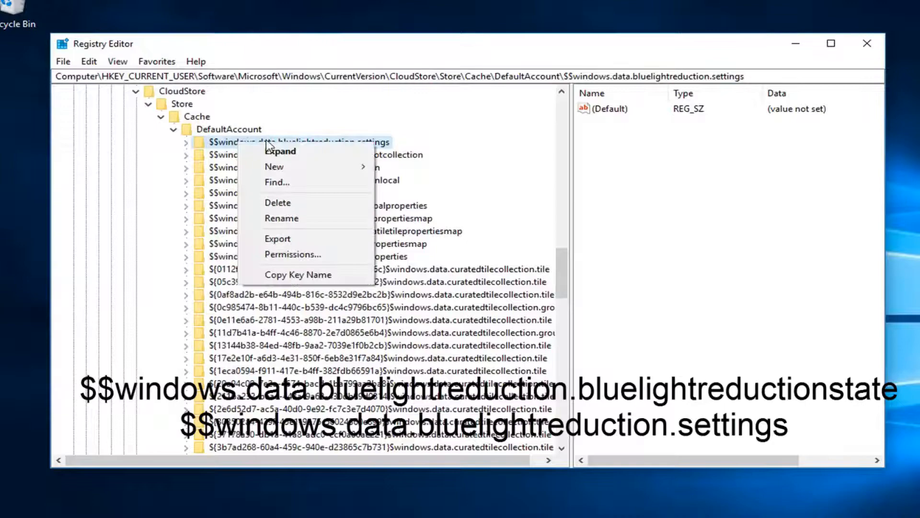
click(284, 204)
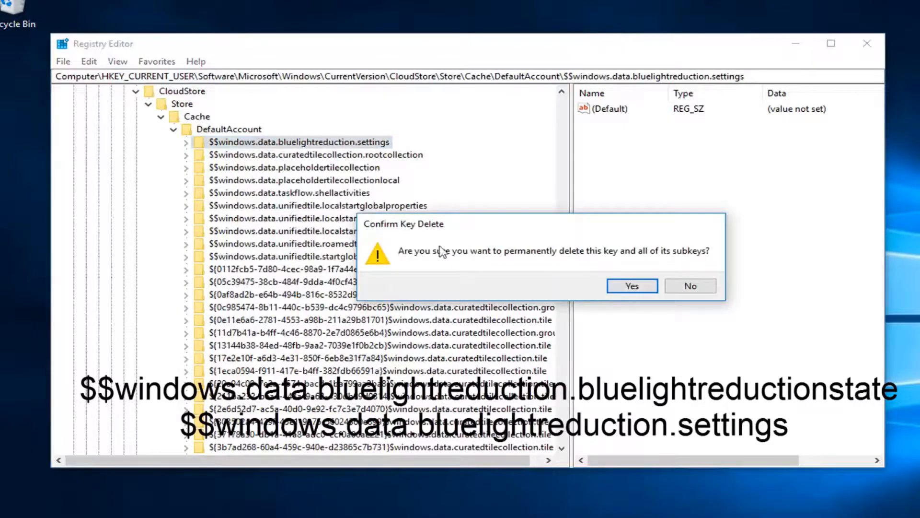
click(624, 289)
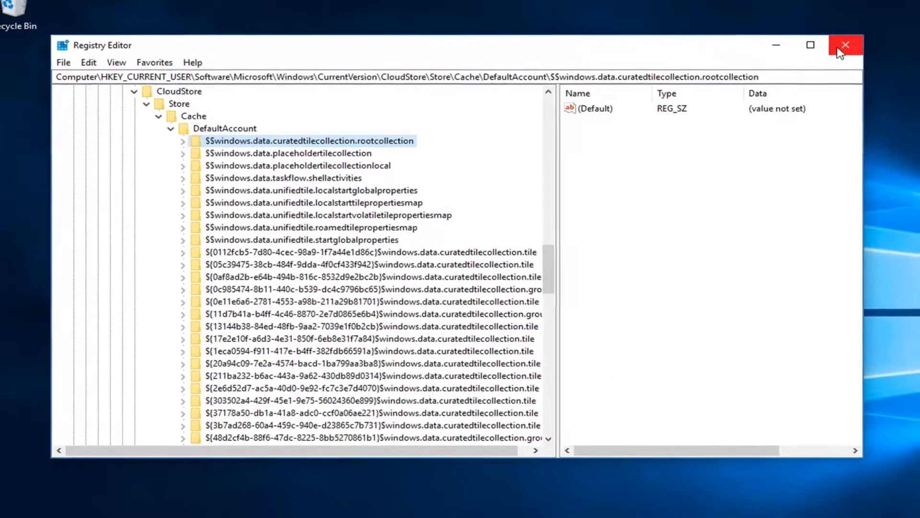
click(838, 47)
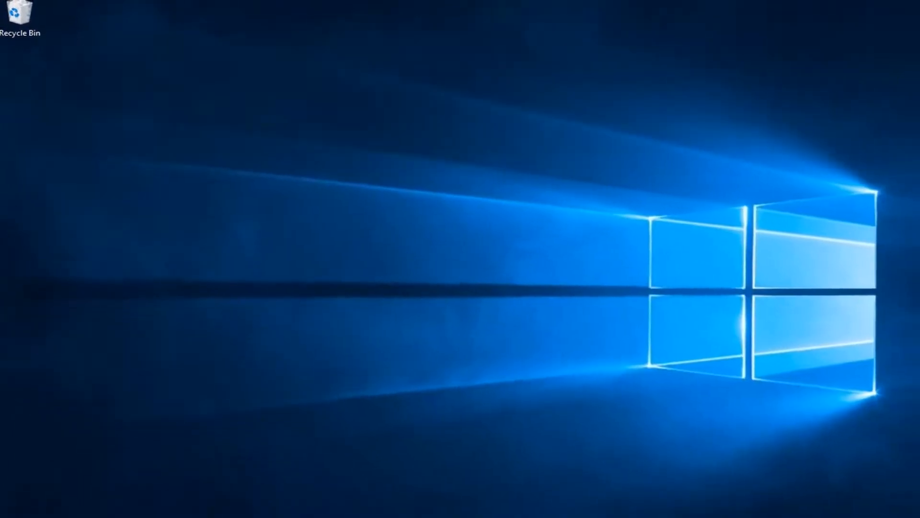
- Restart the computer
click(13, 514)
click(13, 496)
click(35, 468)
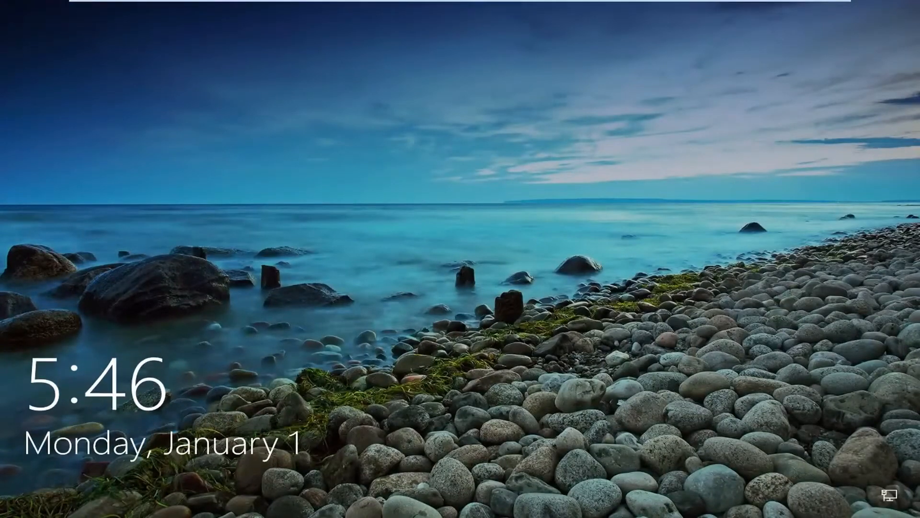
- Dismiss the lock screen and sign in to Windows by entering the account password
click(292, 307)
text(*********)
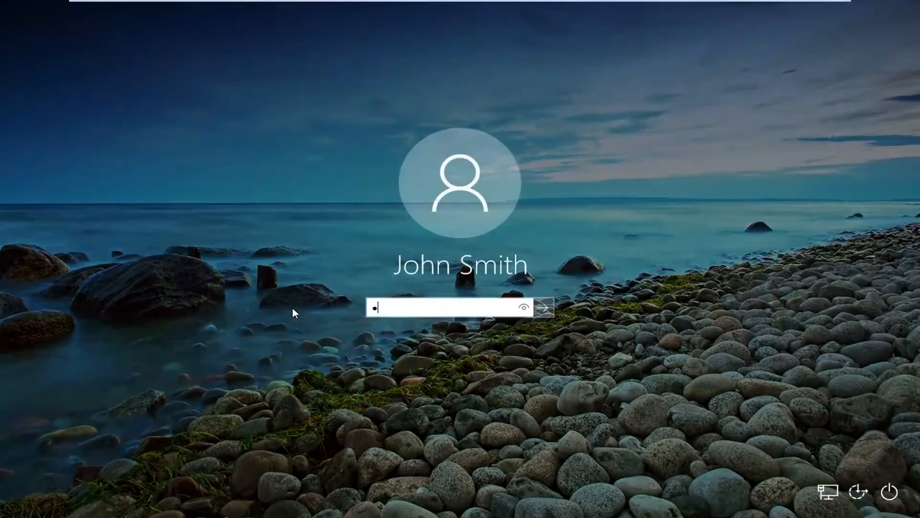
key(Return)
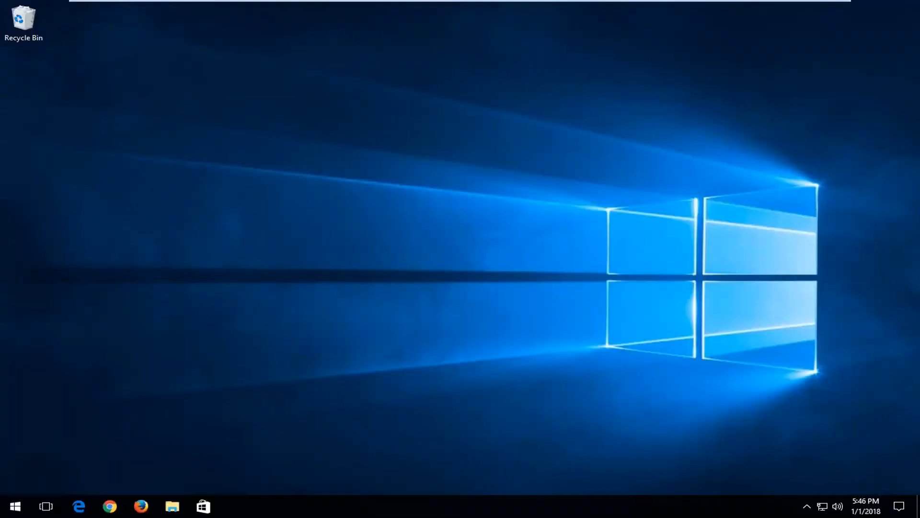